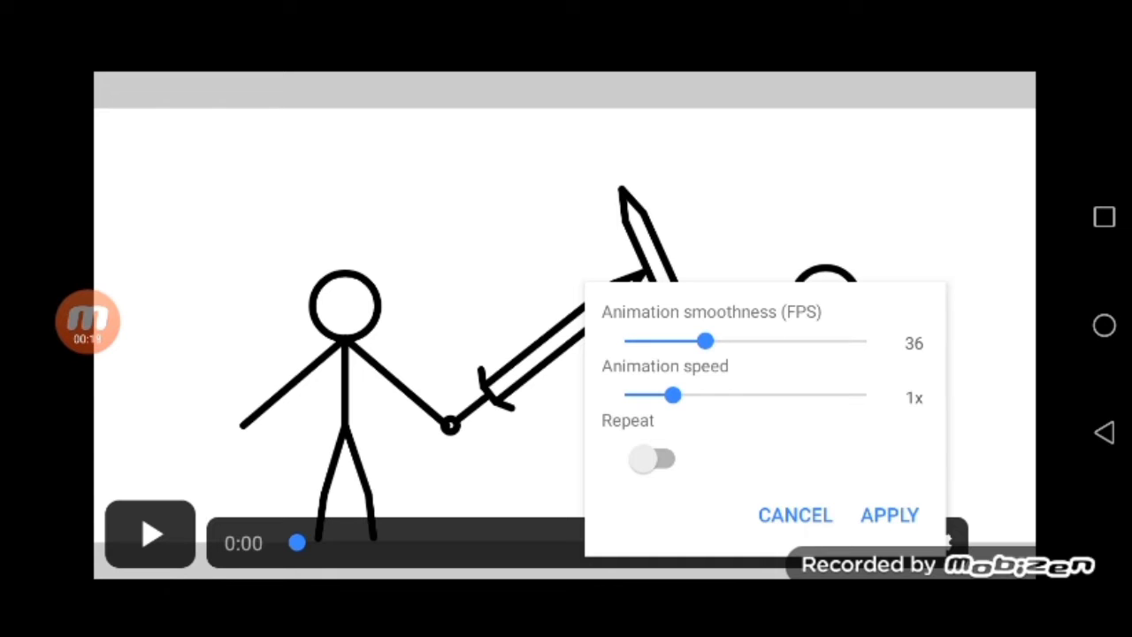
# - Set the sword-fight animation speed to 1.5x and apply it, so the clip runs 9 seconds
pyautogui.click(795, 515)
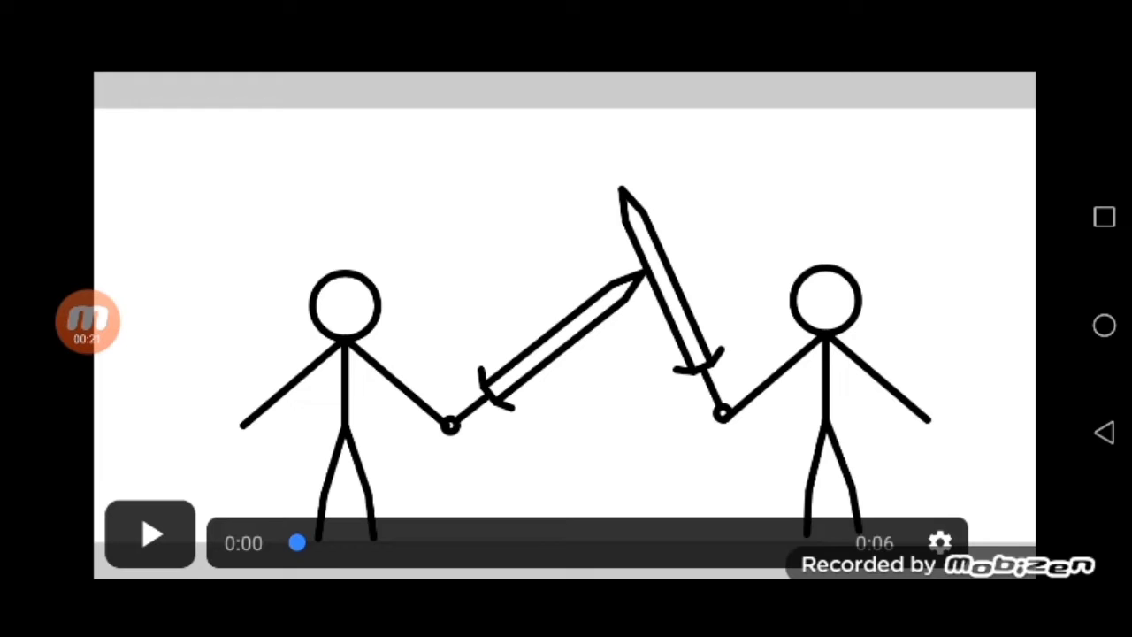
pyautogui.click(939, 542)
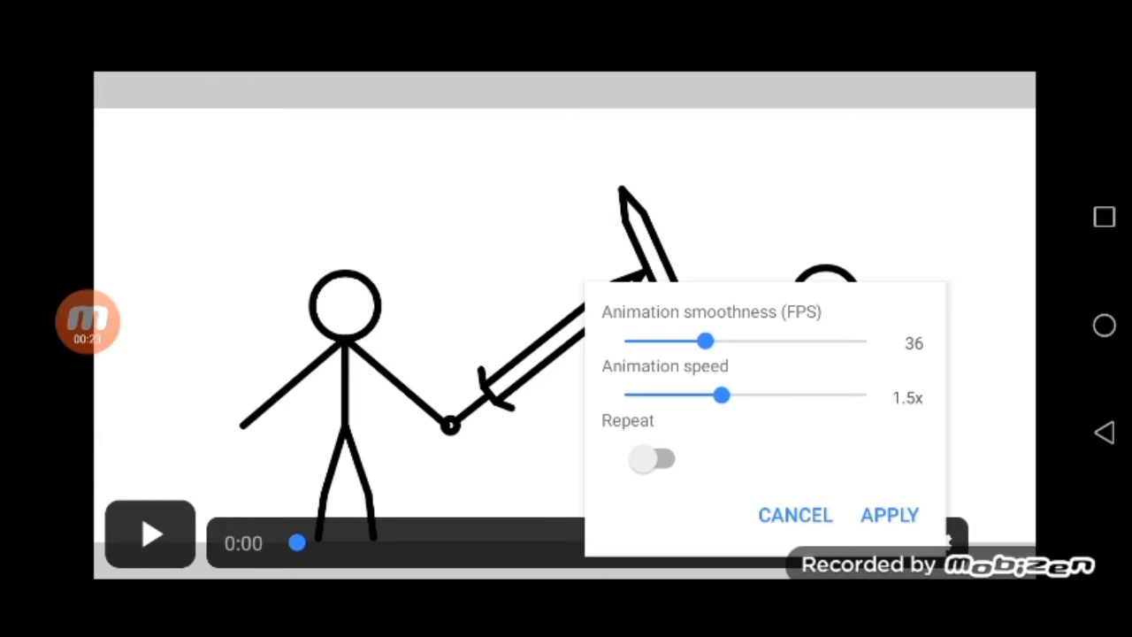
pyautogui.moveTo(721, 394); pyautogui.dragTo(672, 394)
pyautogui.click(889, 514)
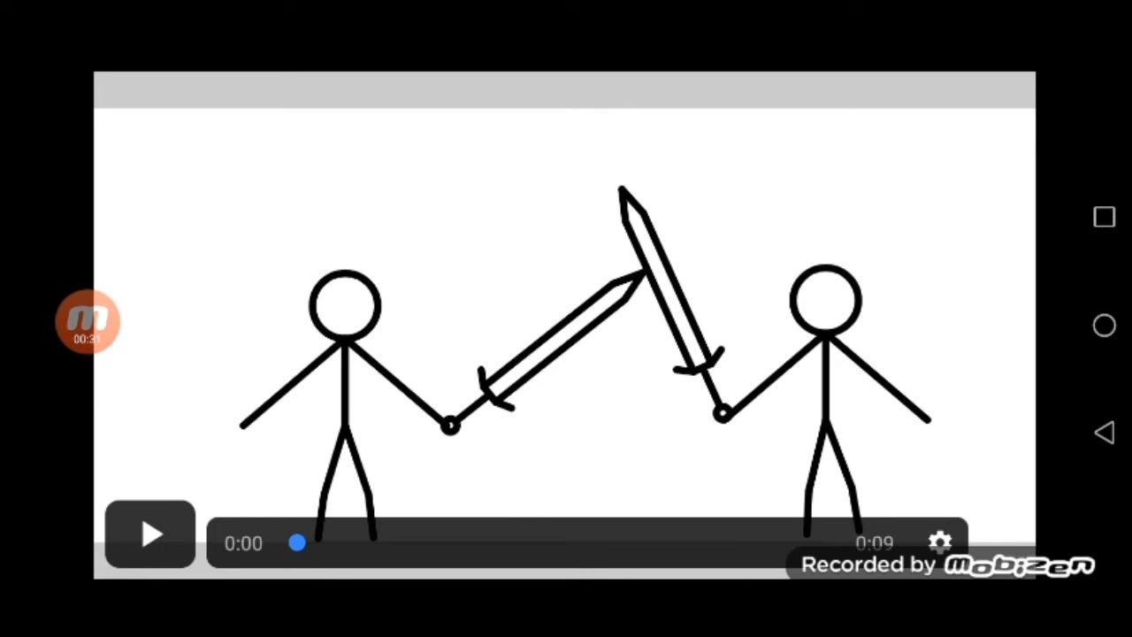
# - Play the slowed sword-fight animation, go to the home screen, and open the screen recorder controls
pyautogui.click(150, 534)
pyautogui.click(1104, 324)
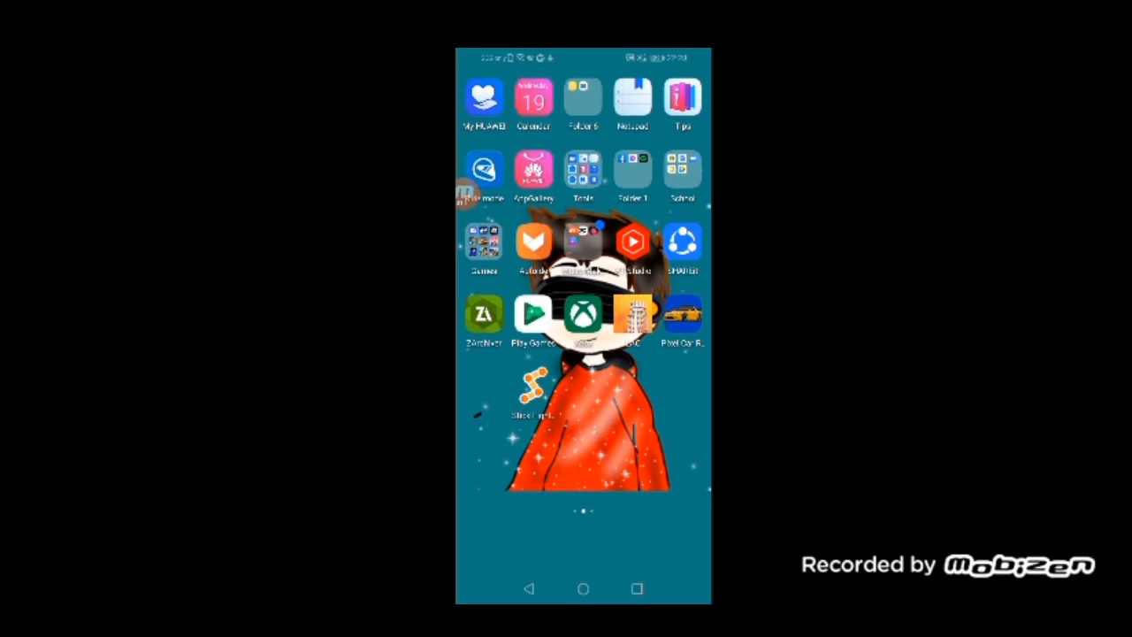
pyautogui.click(463, 192)
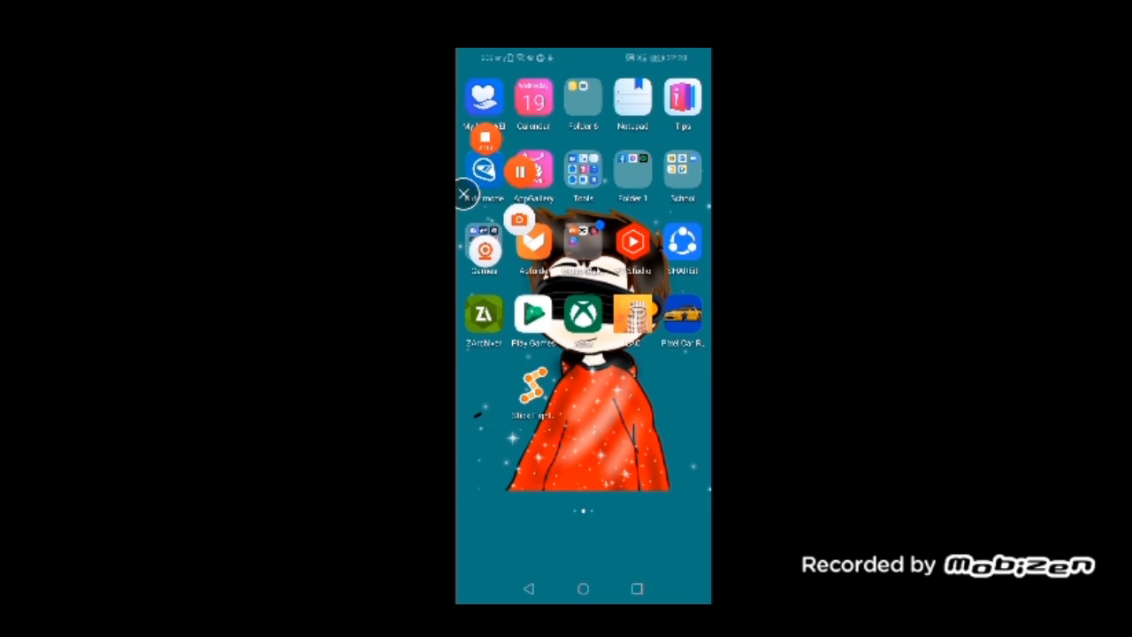